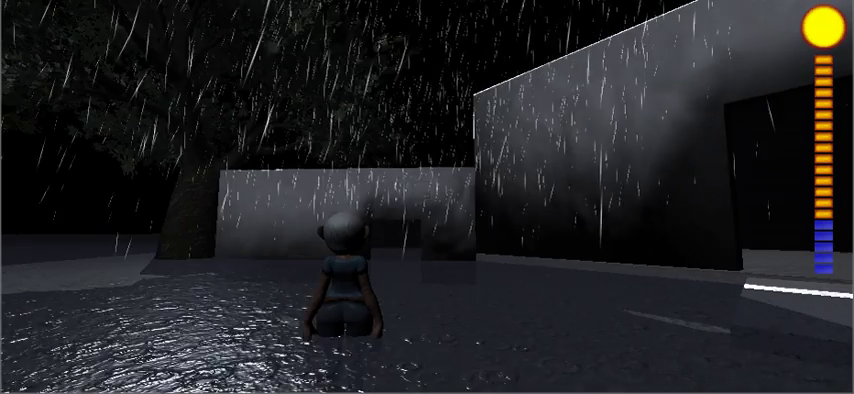
- Walk the character forward to the walls, turn toward the lit wet ground, and return to the rippling puddle
{"action": "key", "text": "w"}
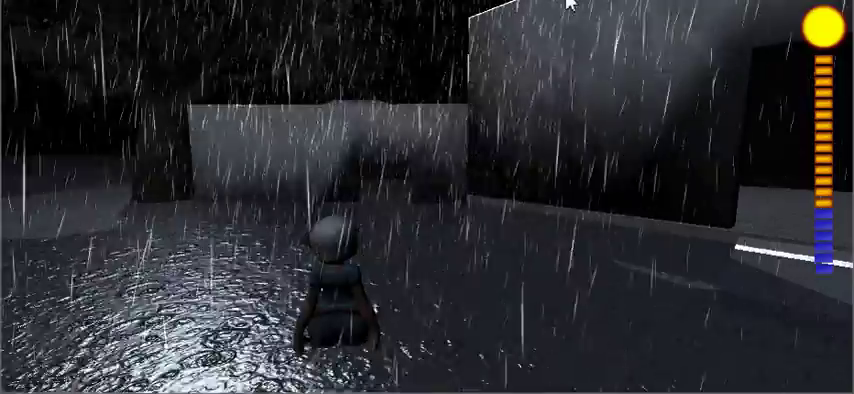
{"action": "key", "text": "a"}
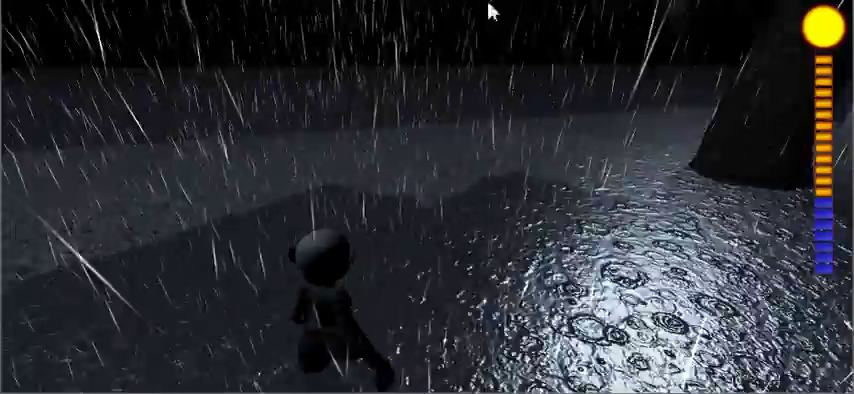
{"action": "key", "text": "a"}
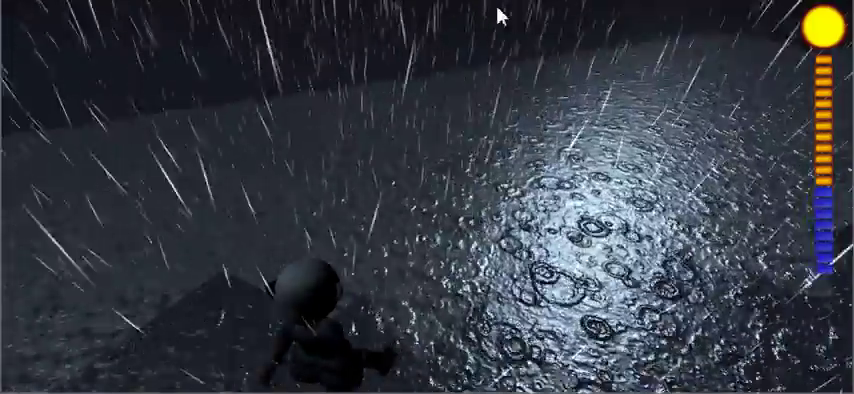
{"action": "key", "text": "w"}
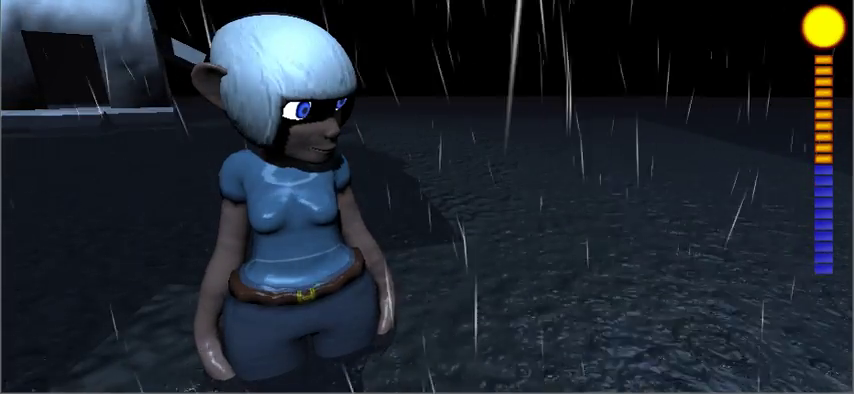
{"action": "key", "text": "s"}
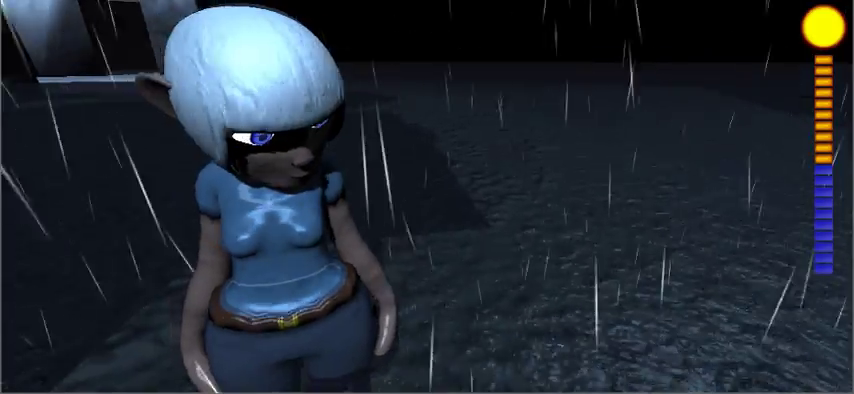
{"action": "key", "text": "w"}
{"action": "key", "text": "w"}
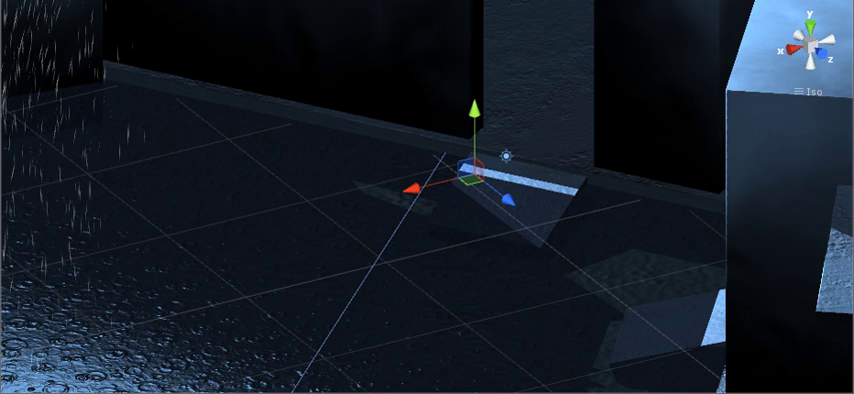
- Move the small lit panel at the foot of the dark wall down and to the right
{"action": "left_click_drag", "start_coordinate": [470, 172], "coordinate": [520, 228]}
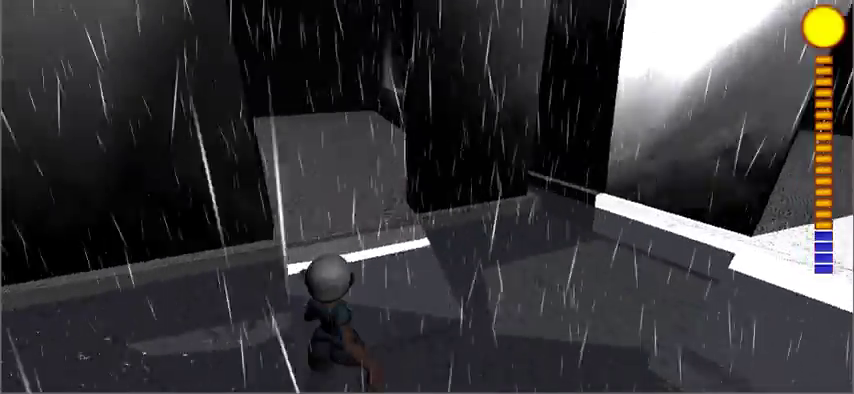
- Walk the character forward through the building doorway into the dim room
{"action": "key", "text": "w"}
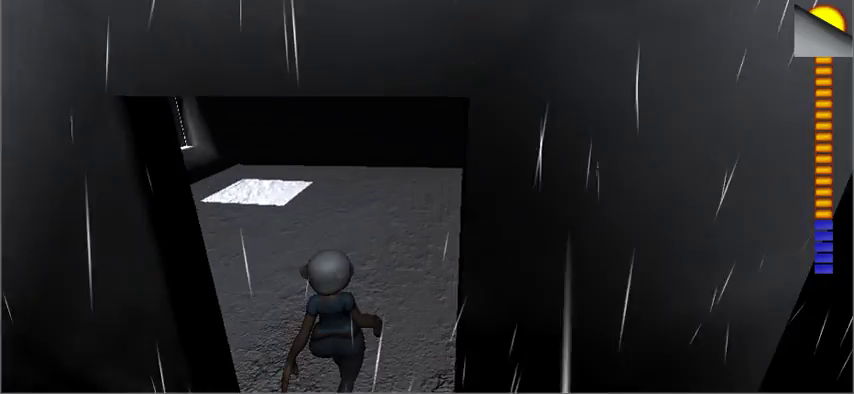